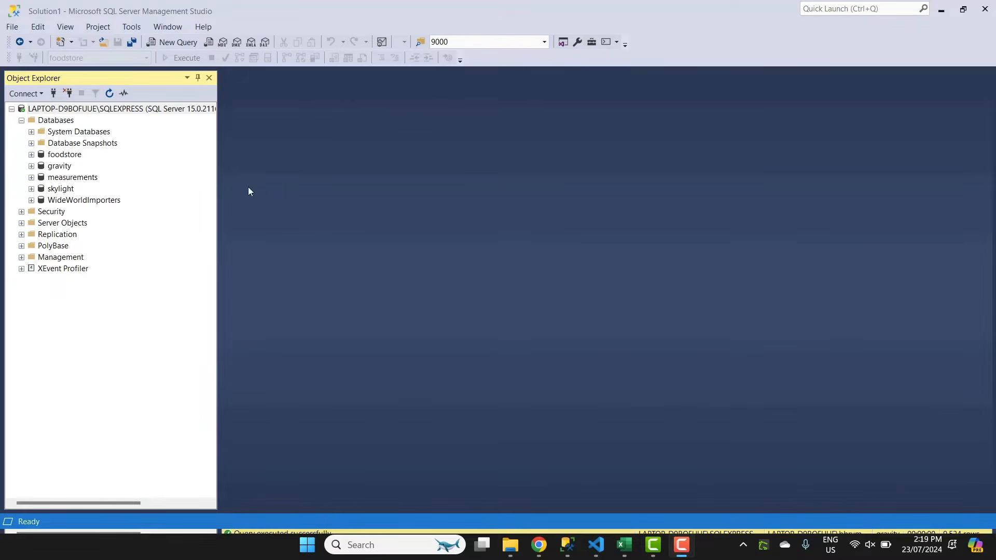
# Step: Start the data import wizard for the foodstore database and continue past its welcome page
pyautogui.click(139, 353)
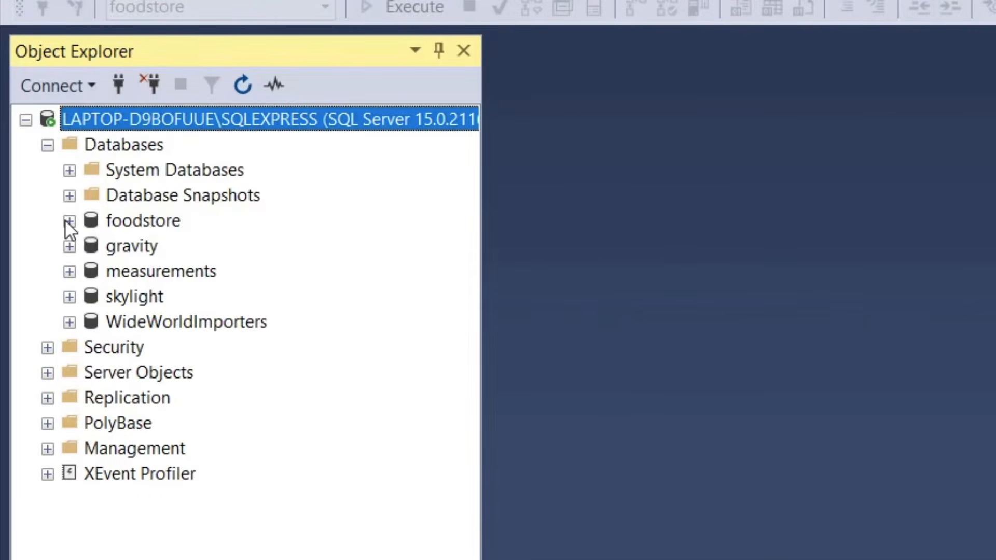
pyautogui.rightClick(170, 220)
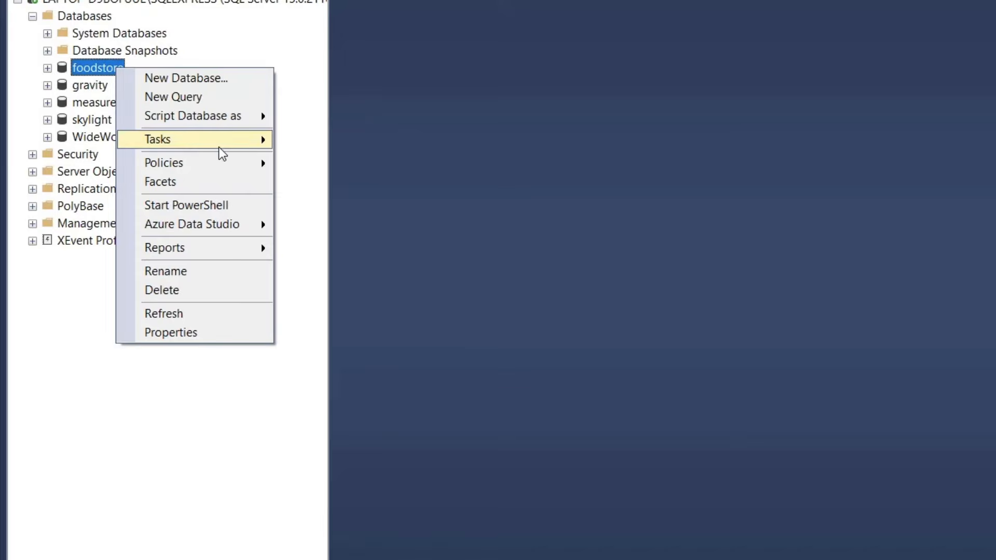
pyautogui.moveTo(219, 148)
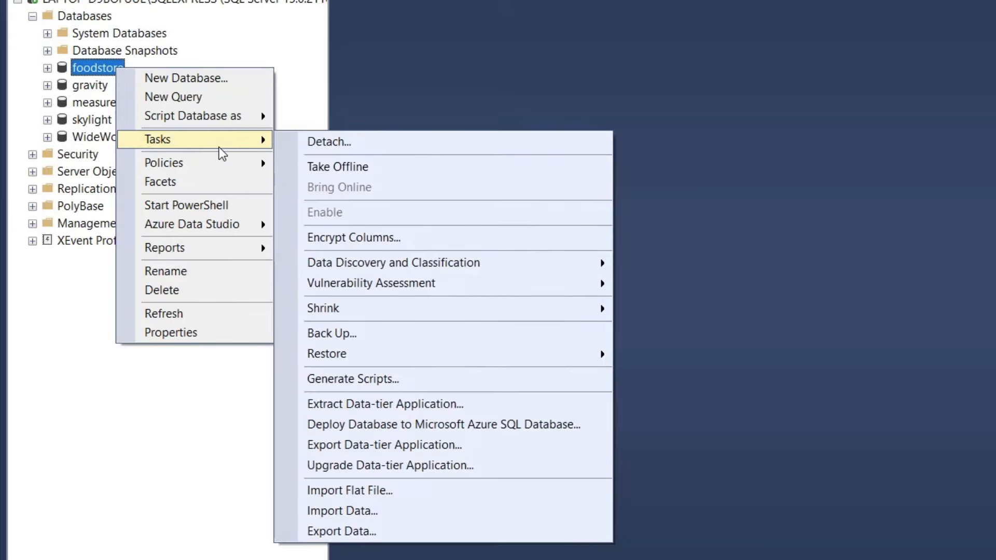
pyautogui.click(475, 509)
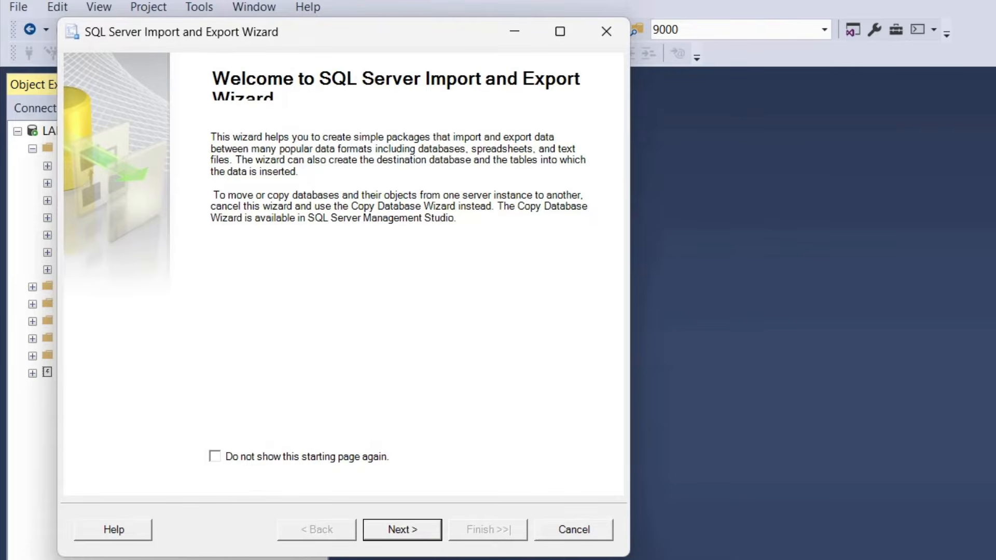
pyautogui.click(389, 525)
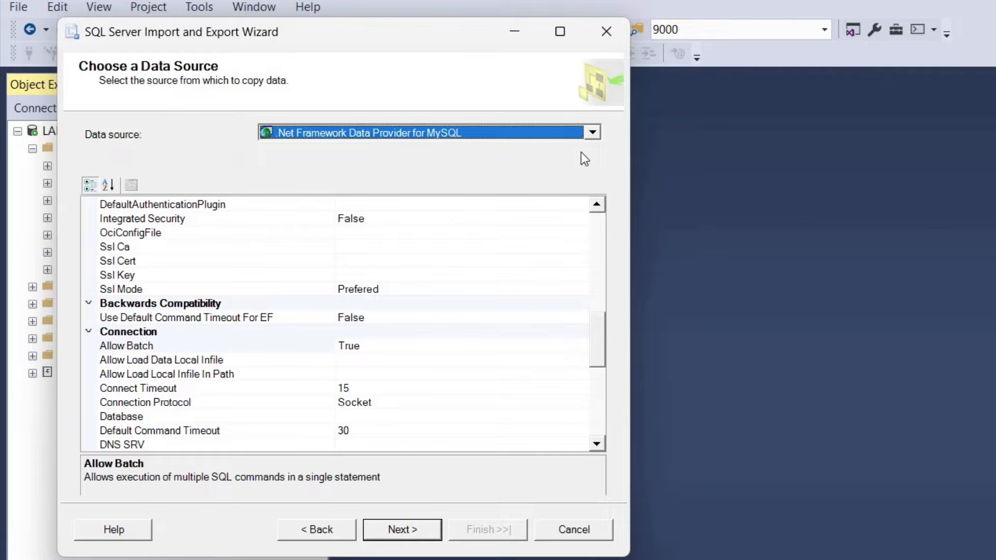
# Step: Set the data source to Microsoft Excel and try to load New Customers.xlsx from the Documents folder
pyautogui.click(545, 134)
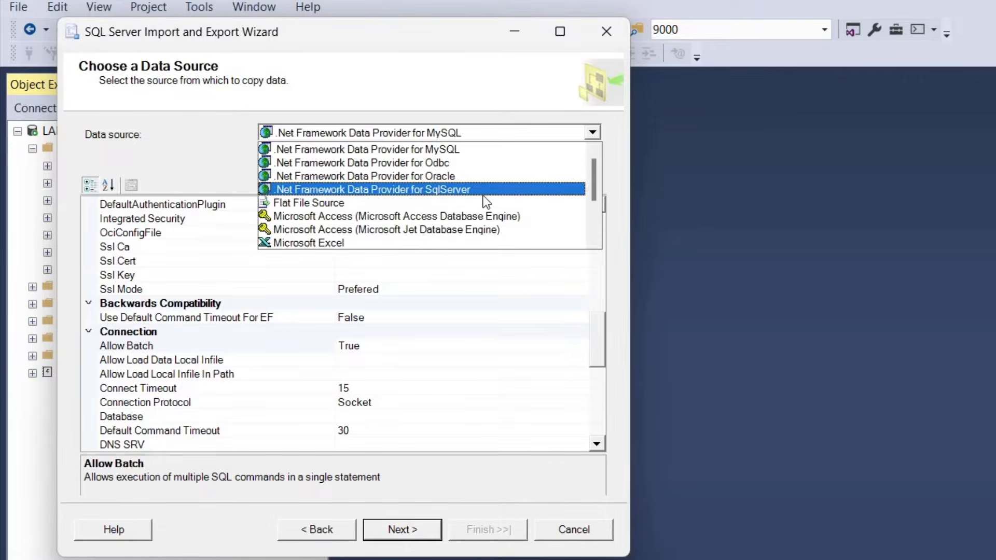
pyautogui.scroll(-1, 485, 202)
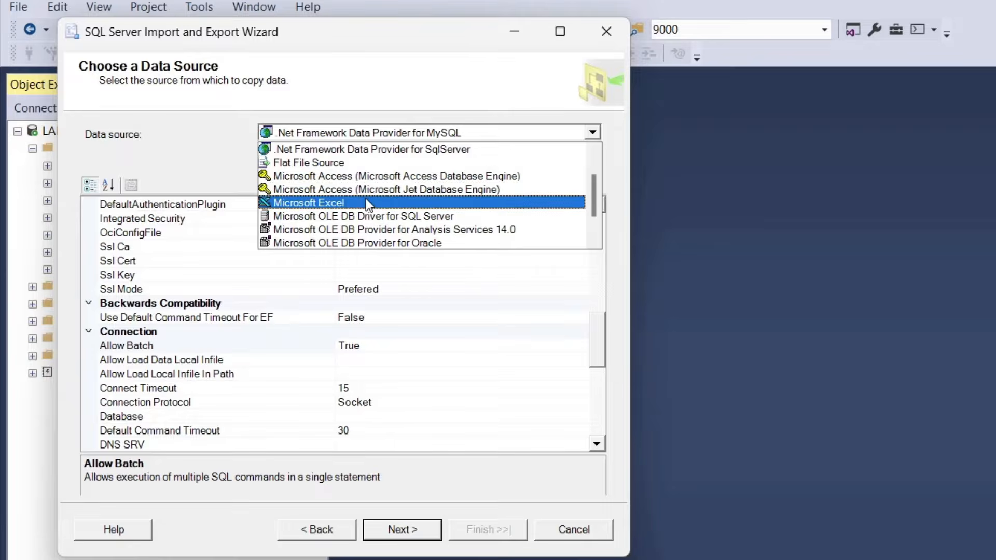
pyautogui.click(368, 209)
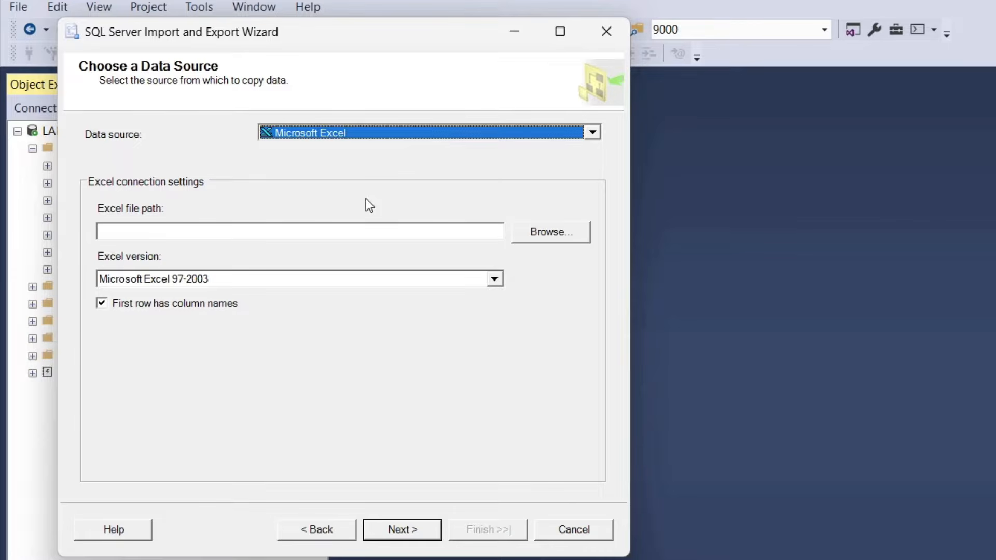
pyautogui.click(566, 234)
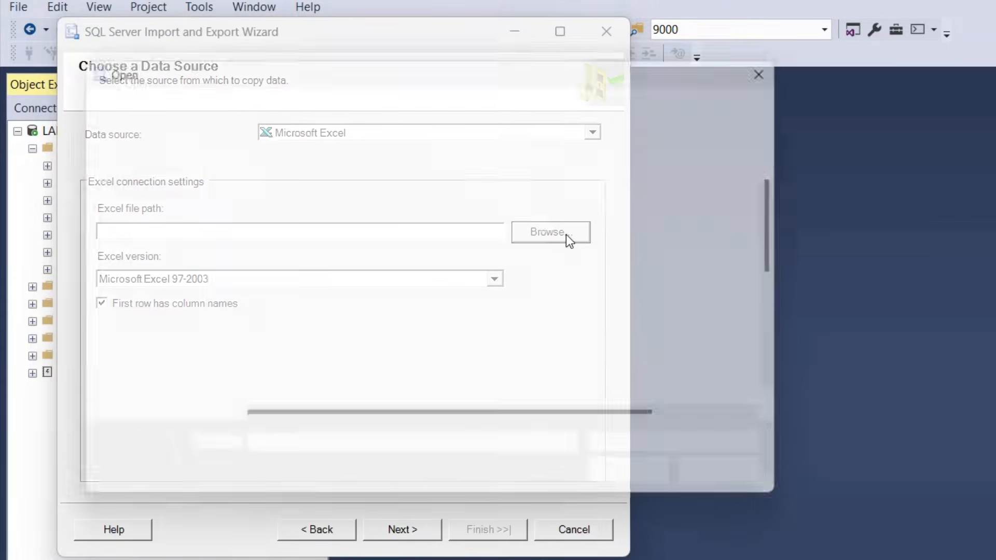
pyautogui.scroll(-2, 430, 318)
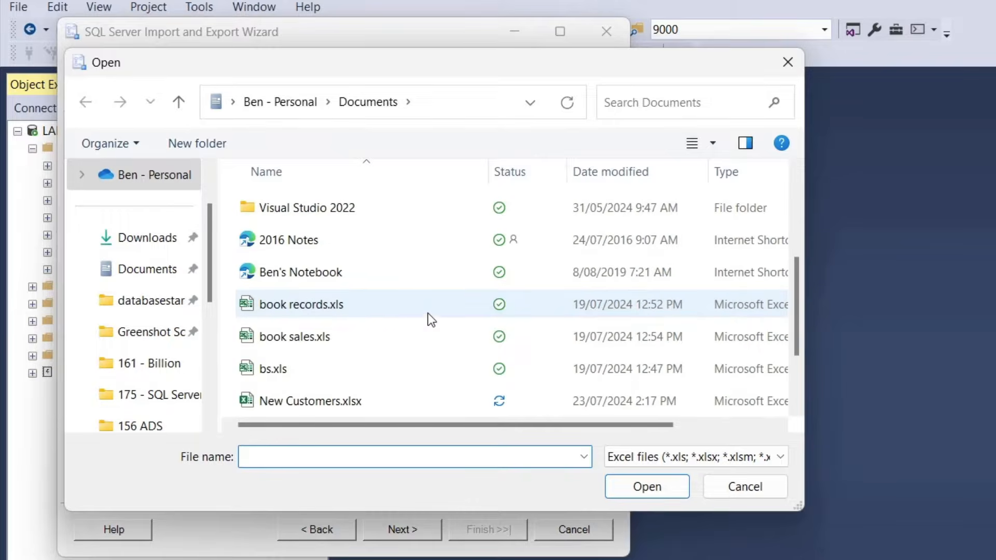
pyautogui.click(352, 401)
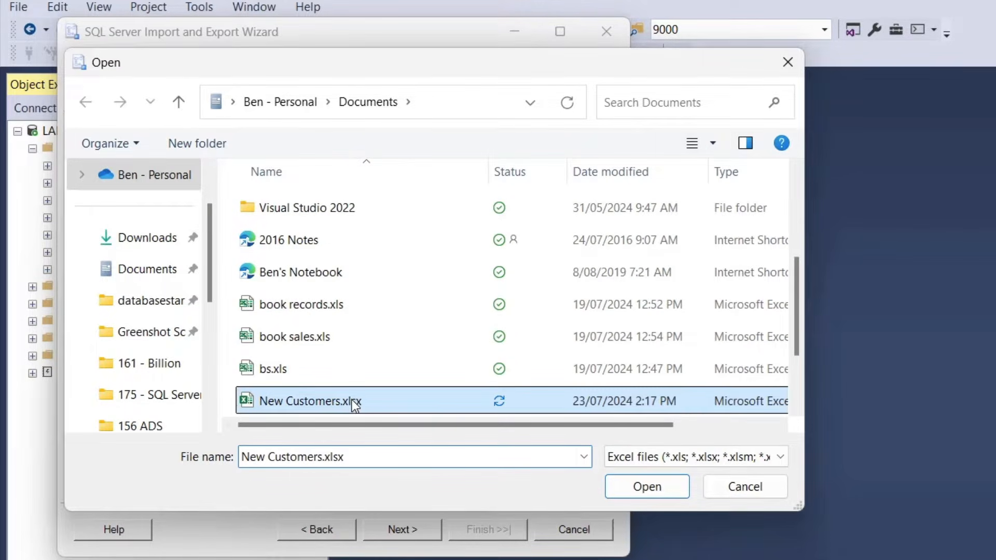
pyautogui.click(659, 487)
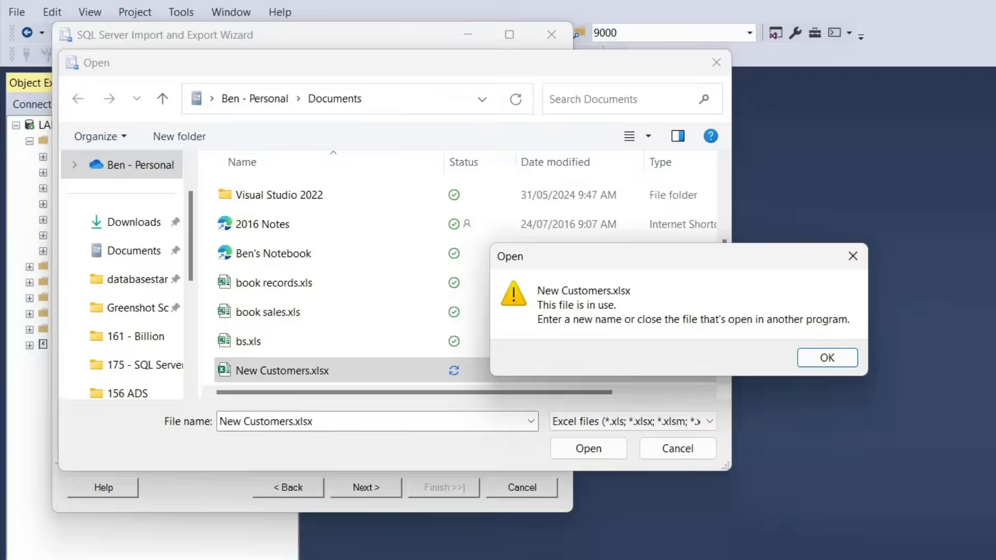
# Step: Switch to Excel to close the New Customers.xlsx workbook, and load that file as the import source in the wizard
pyautogui.click(597, 545)
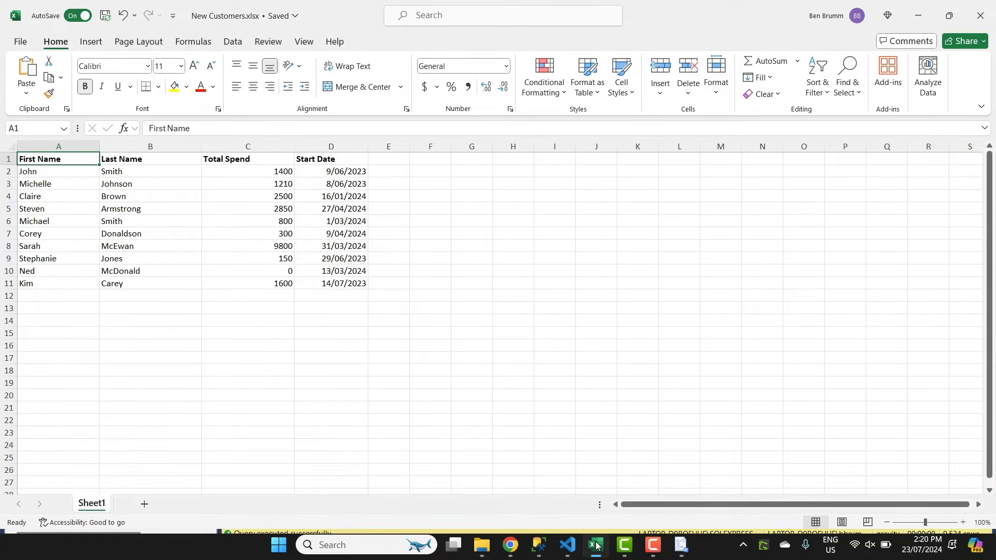
pyautogui.click(981, 15)
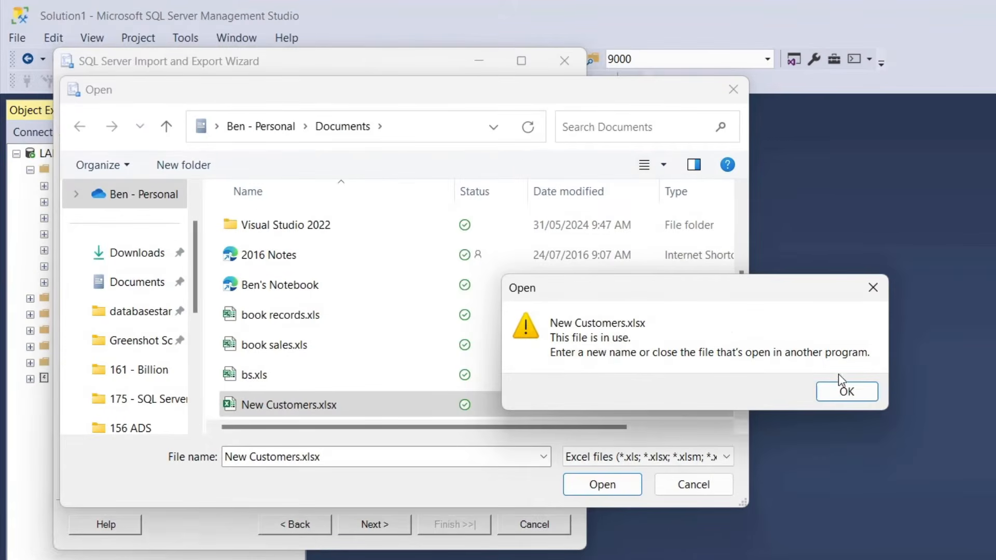
pyautogui.click(847, 392)
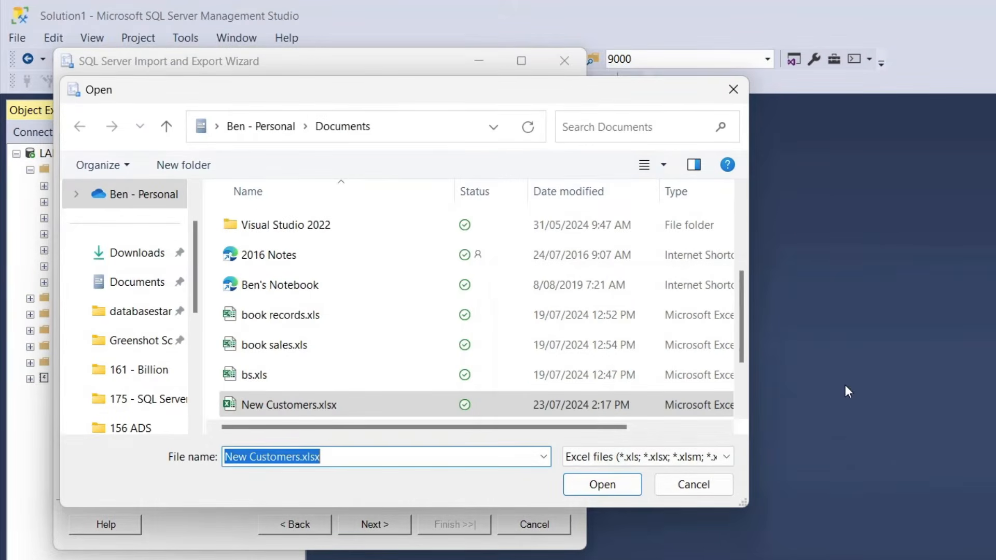
pyautogui.click(600, 492)
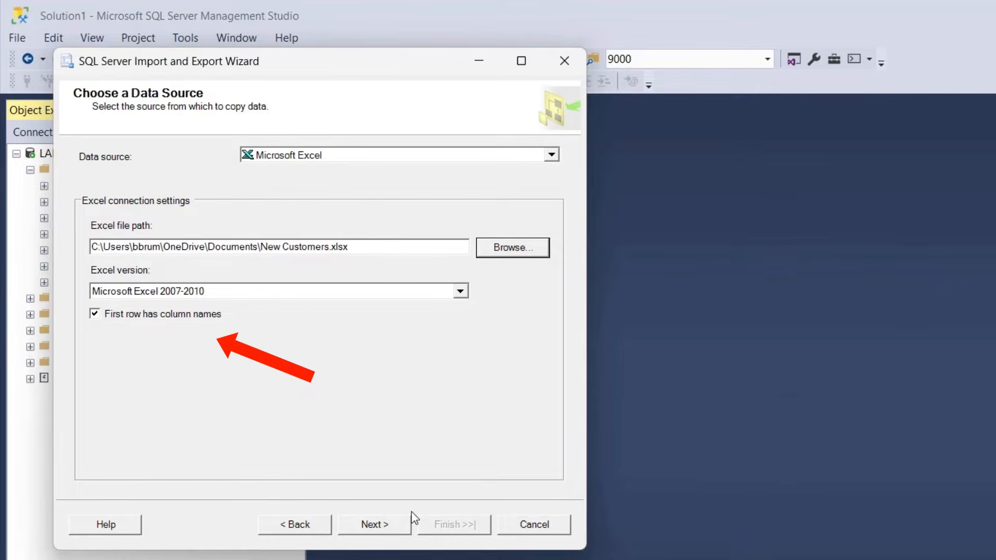
pyautogui.click(385, 525)
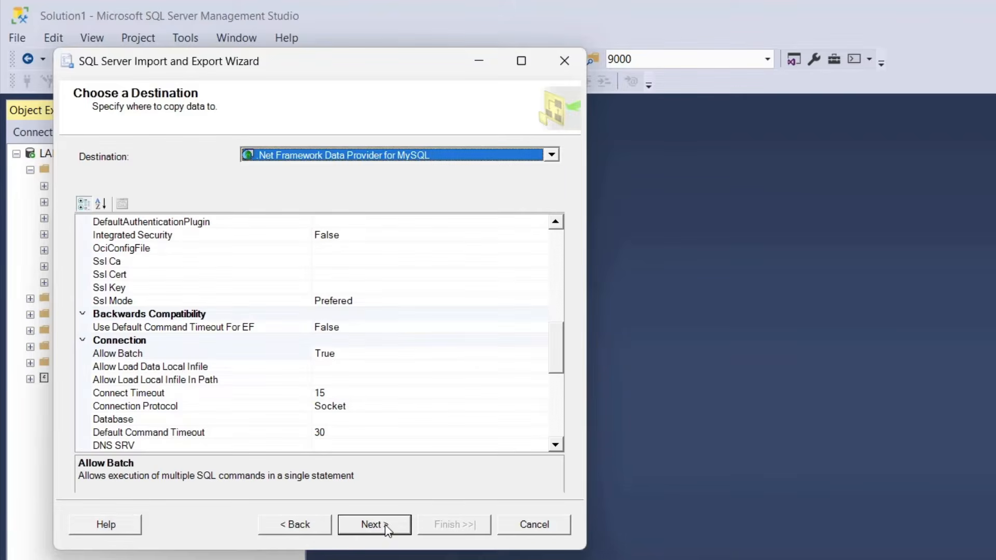
# Step: Set the destination to SQL Server Native Client 11.0 with the foodstore database, and accept copying data from tables or views
pyautogui.click(351, 156)
pyautogui.scroll(-1, 366, 243)
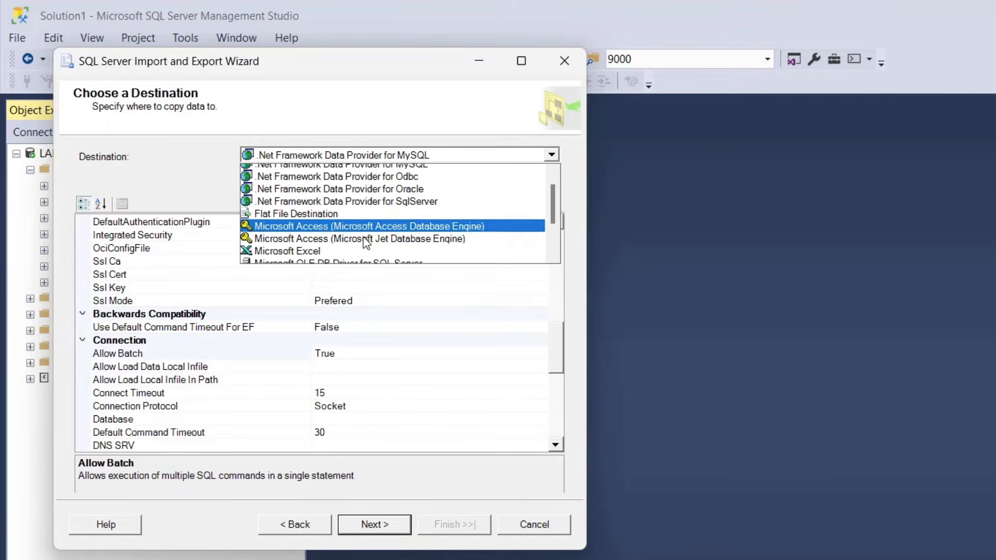
pyautogui.scroll(-2, 366, 243)
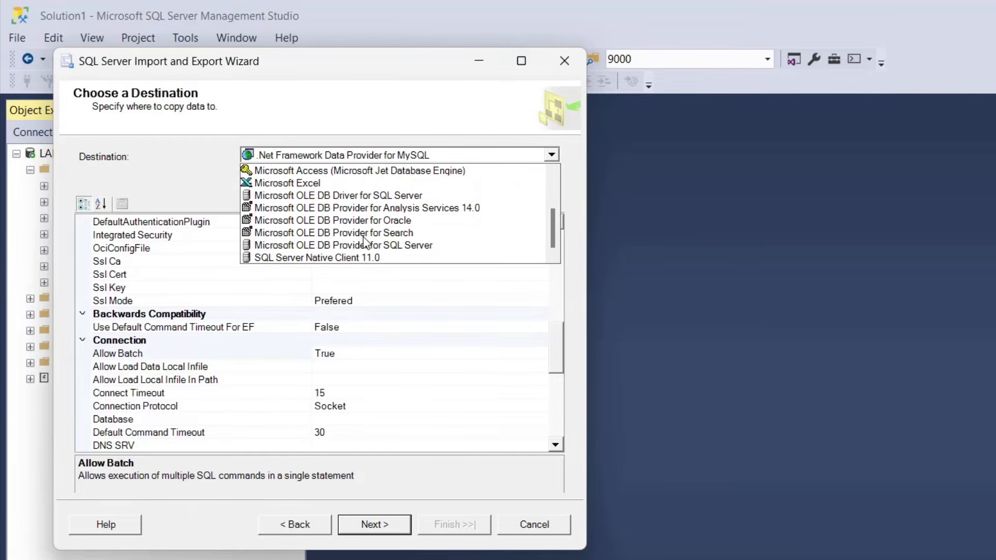
pyautogui.click(374, 257)
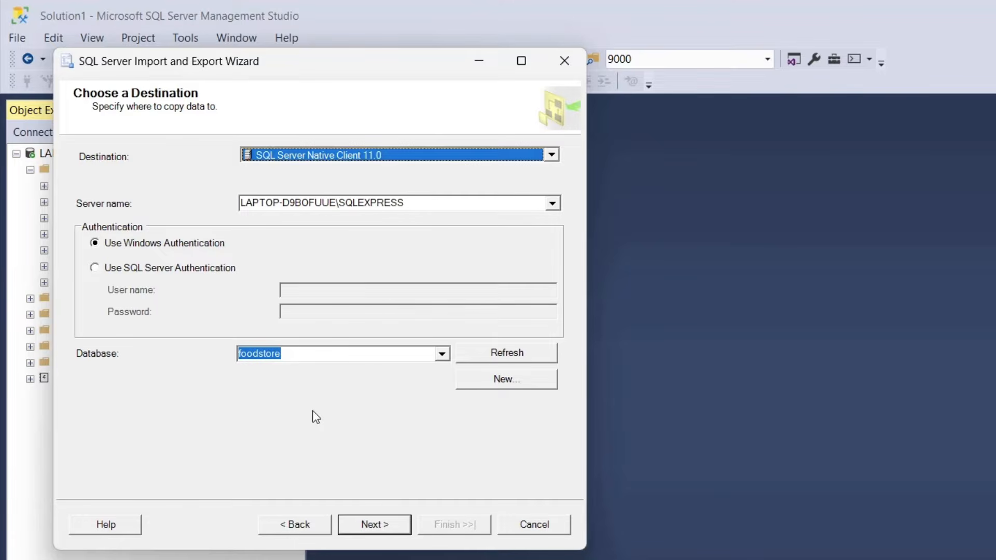
pyautogui.click(373, 524)
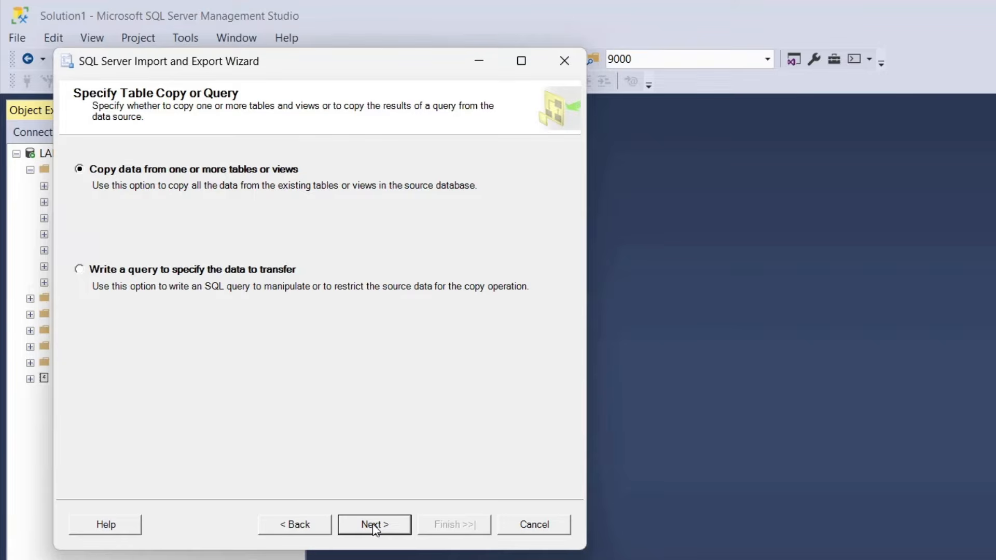
pyautogui.click(374, 525)
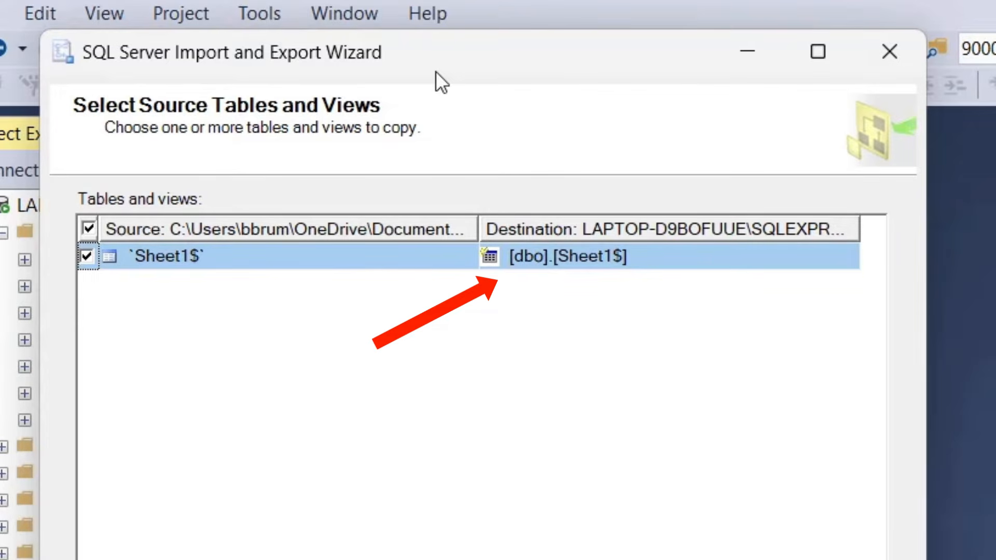
# Step: Rename the destination table for Sheet1$ as [dbo].[new_customers]
pyautogui.click(675, 246)
pyautogui.press('End')
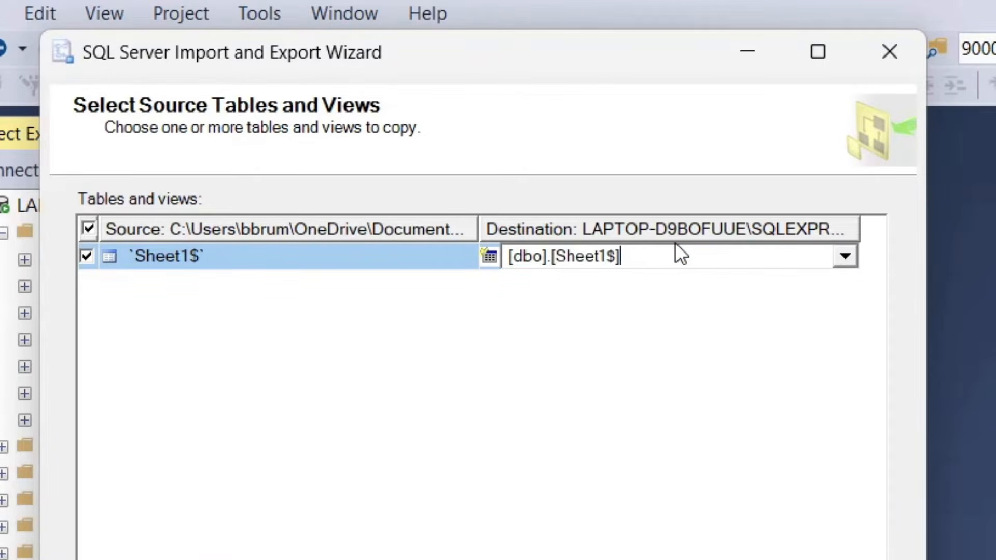
pyautogui.press('BackSpace')
pyautogui.press('BackSpace')
pyautogui.press('BackSpace')
pyautogui.press('BackSpace')
pyautogui.press('BackSpace')
pyautogui.press('BackSpace')
pyautogui.press('BackSpace')
pyautogui.press('BackSpace')
pyautogui.write('new_customers')
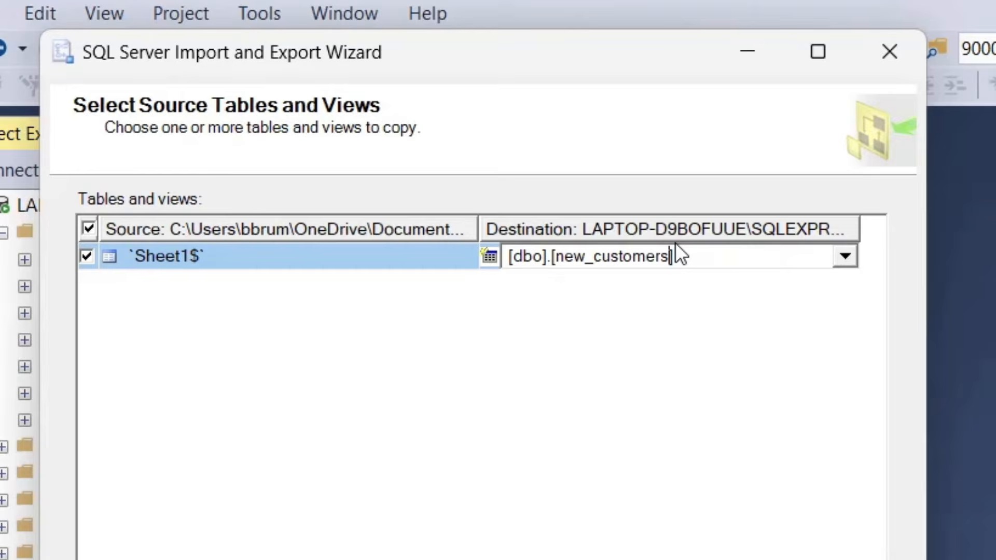
pyautogui.press('Return')
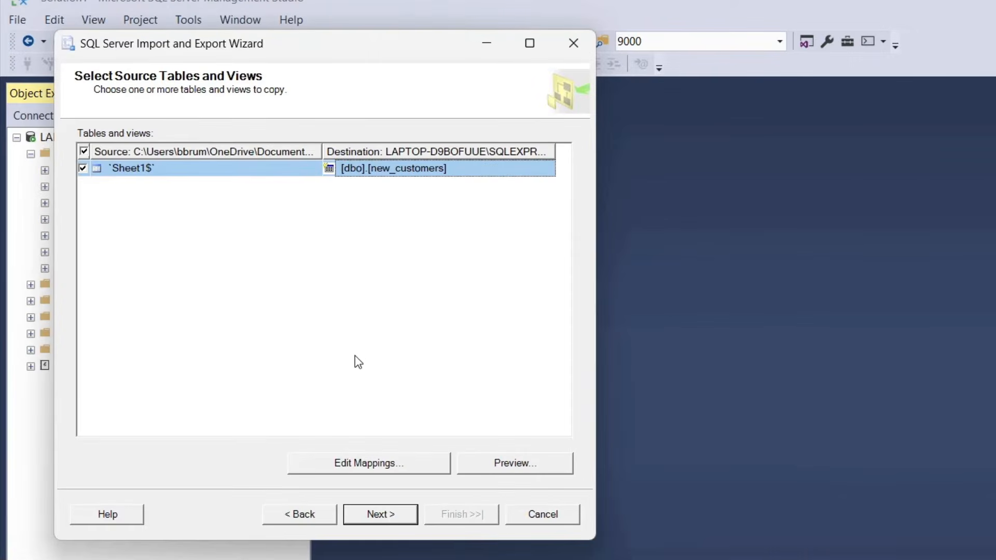
# Step: Accept the column mappings for new_customers and run the import immediately without saving an SSIS package, closing the wizard when done
pyautogui.click(343, 456)
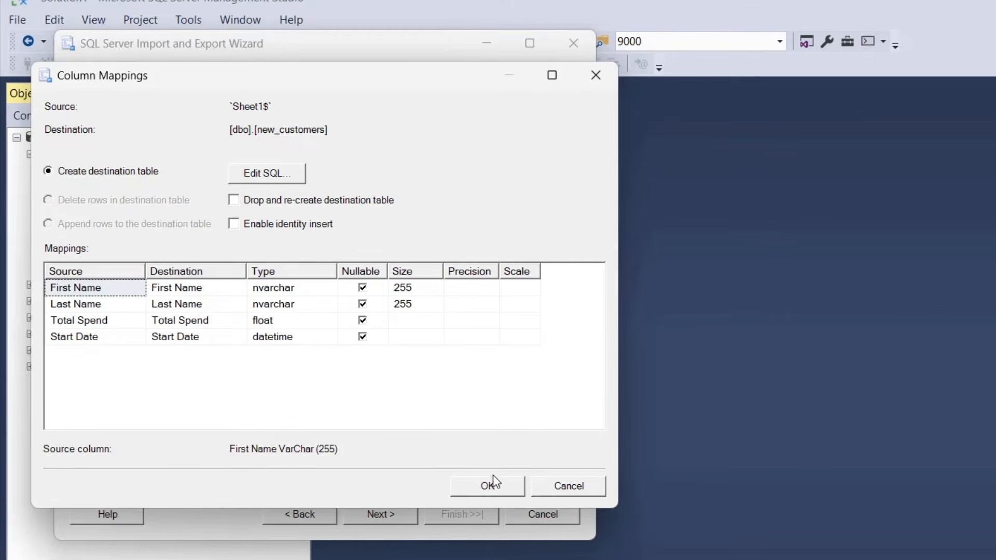
pyautogui.click(478, 486)
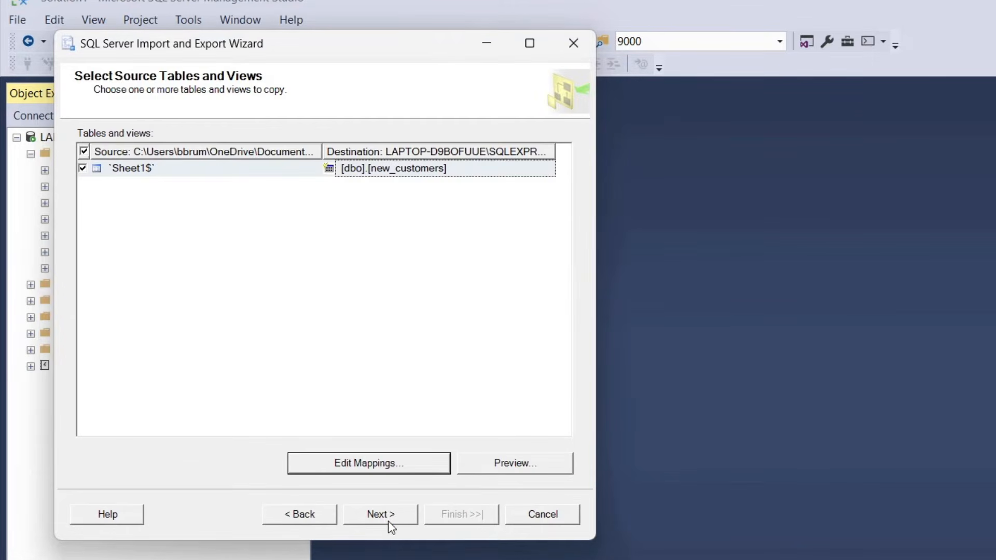
pyautogui.click(384, 516)
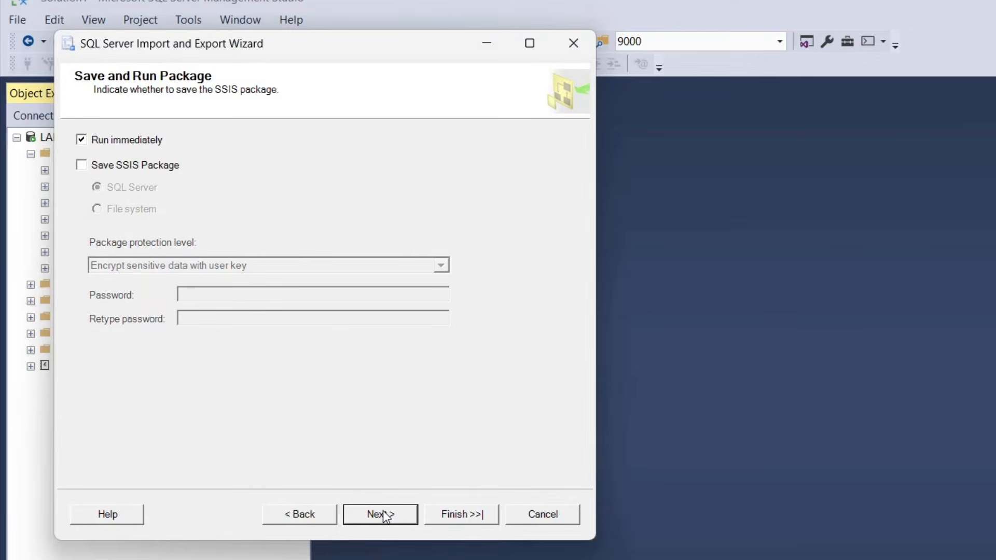
pyautogui.click(384, 515)
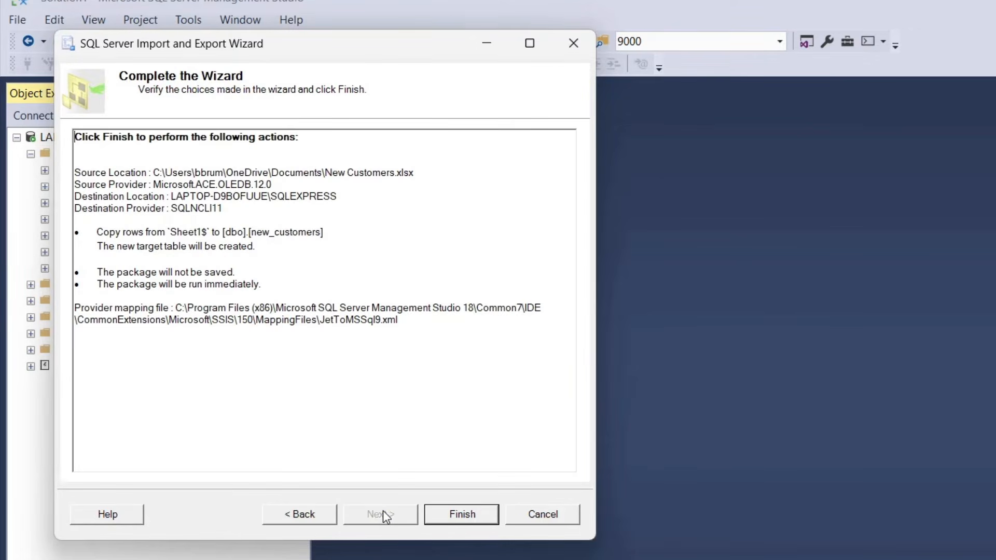
pyautogui.click(476, 522)
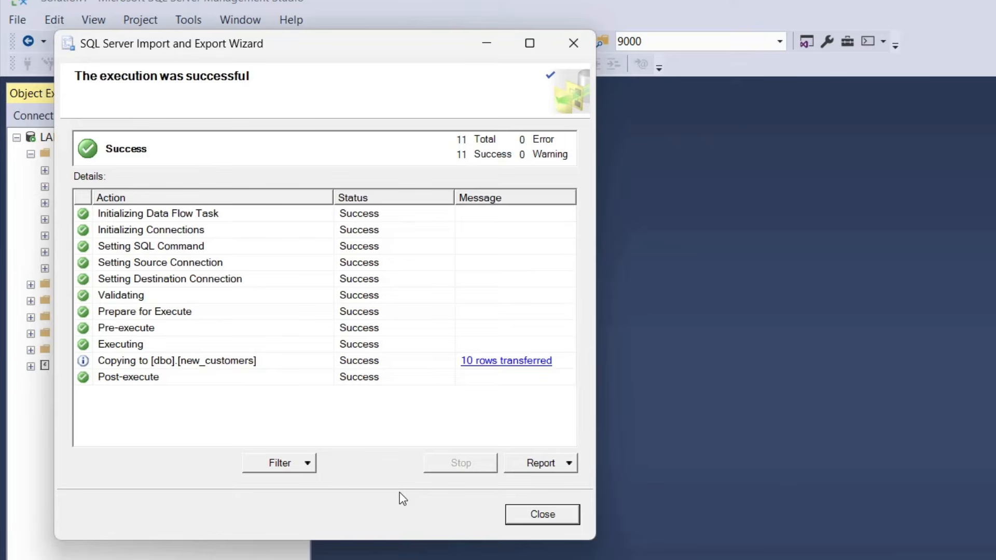
pyautogui.click(543, 514)
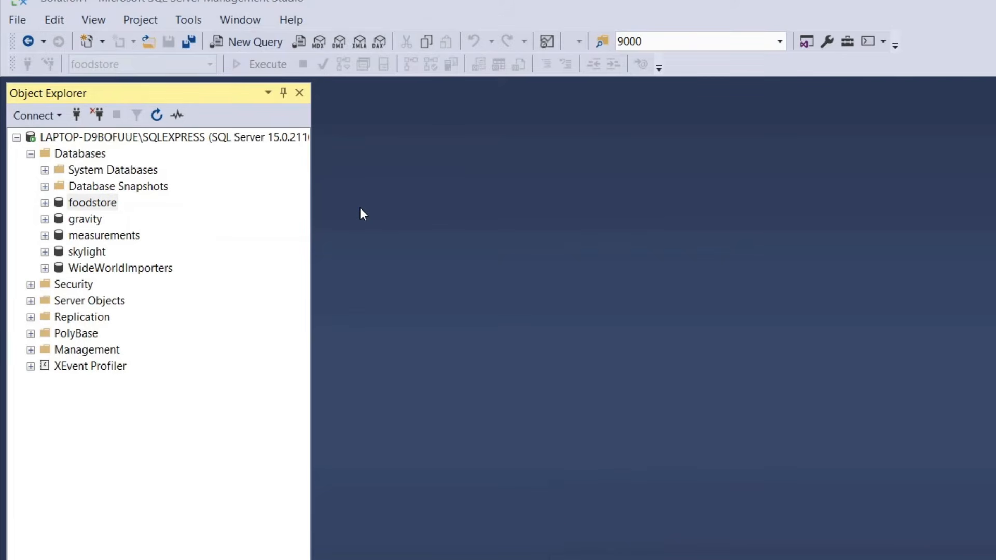
# Step: Expand the tables of the foodstore database and refresh the list to include the imported table
pyautogui.click(43, 204)
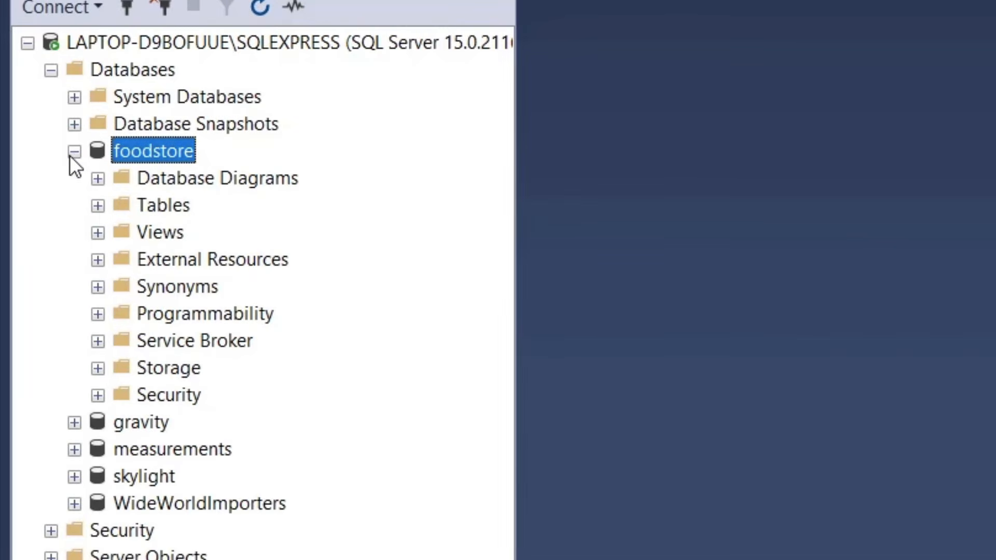
pyautogui.click(97, 206)
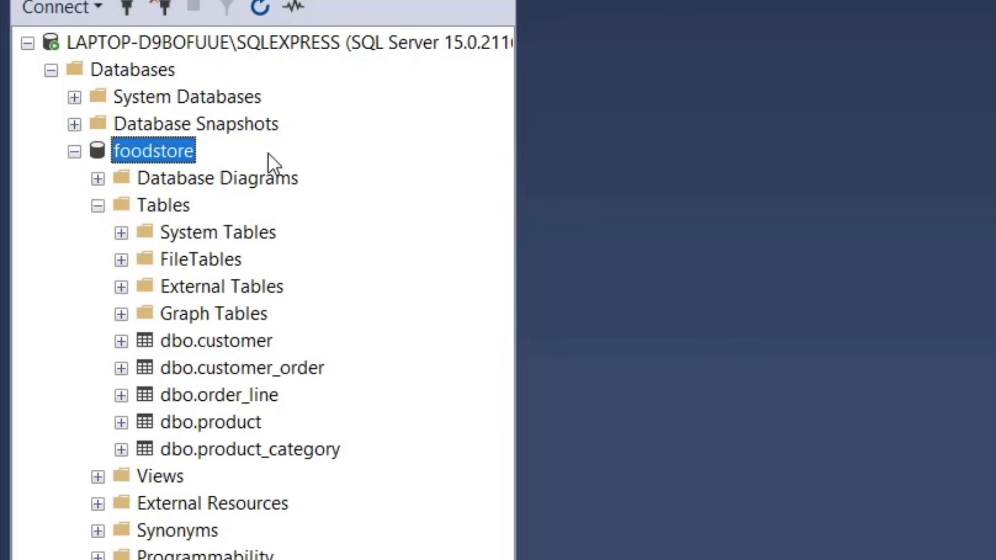
pyautogui.click(260, 7)
pyautogui.click(98, 206)
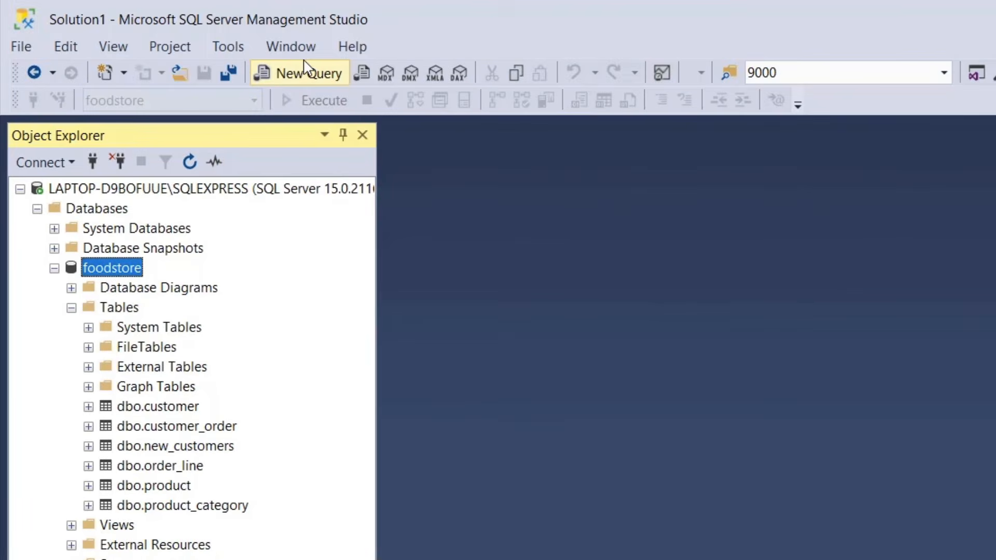
# Step: Write and execute a new query on the foodstore database: SELECT * FROM new_customers;
pyautogui.click(305, 66)
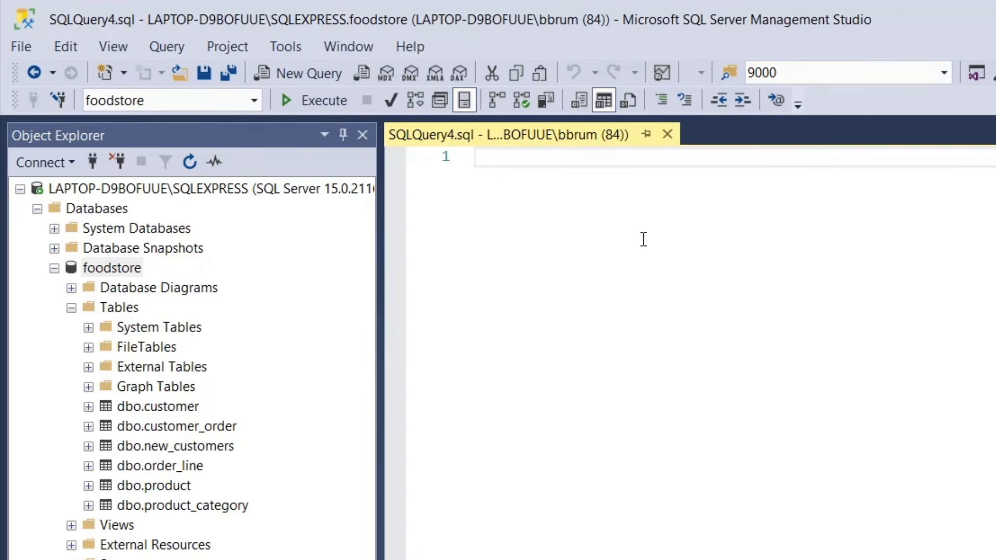
pyautogui.write('SELECT *')
pyautogui.press('Return')
pyautogui.write('FR')
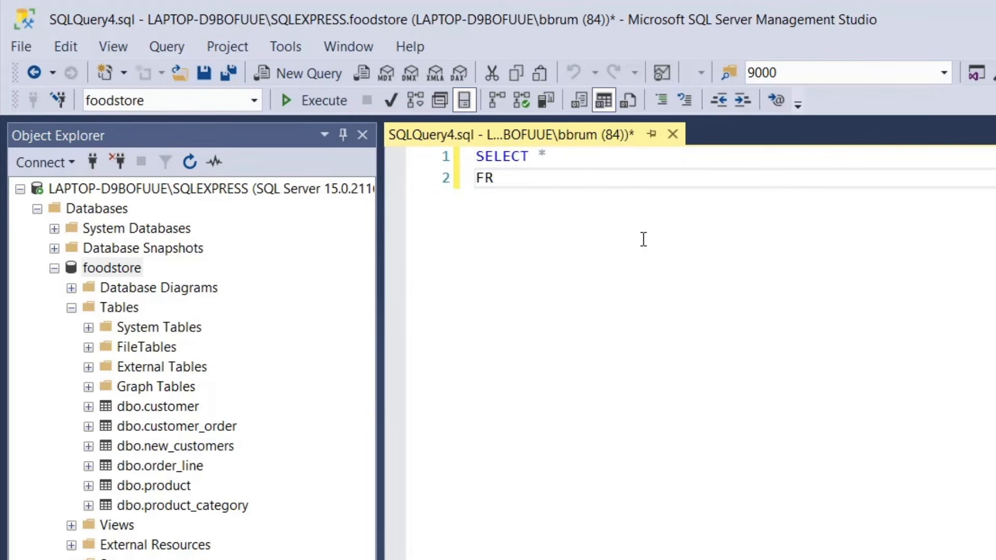
pyautogui.write('OM new_')
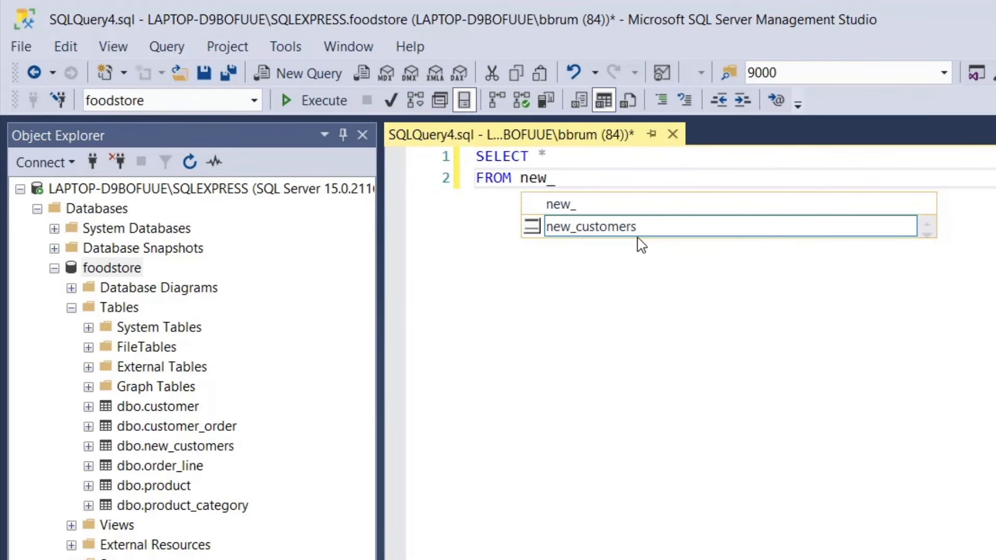
pyautogui.click(632, 234)
pyautogui.press('Tab')
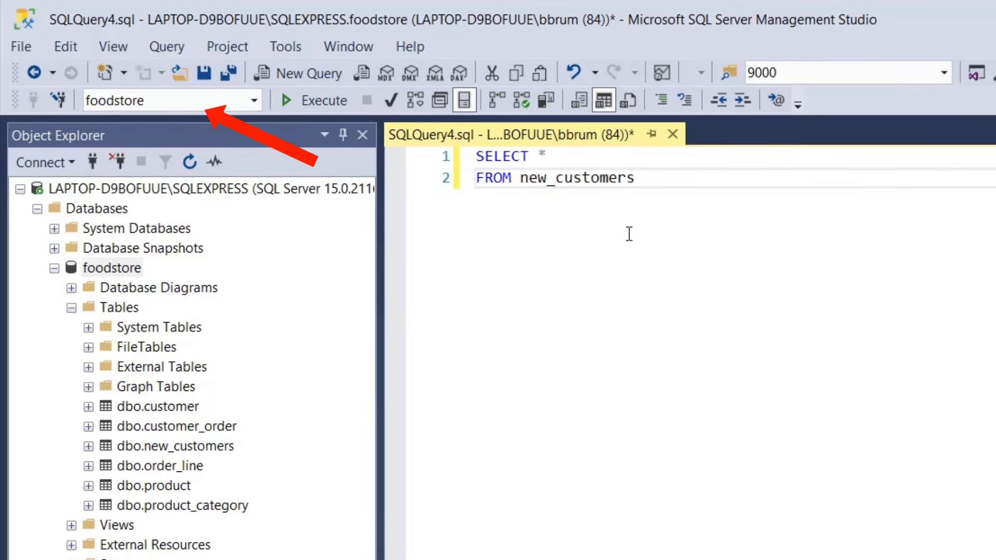
pyautogui.write(';')
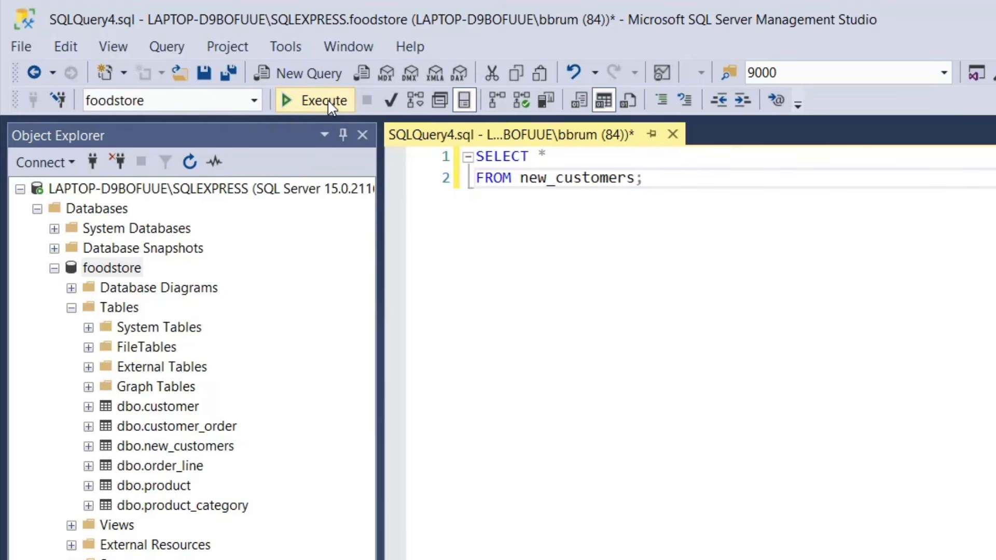
pyautogui.click(326, 101)
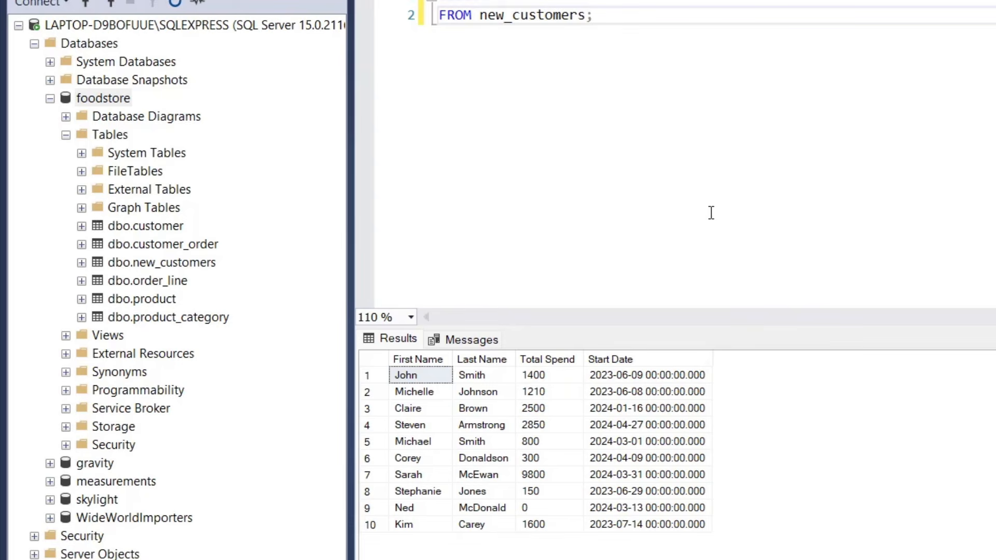
# Step: Expand the dbo.new_customers table and its Columns folder to examine the imported columns and their data types
pyautogui.click(82, 262)
pyautogui.click(120, 258)
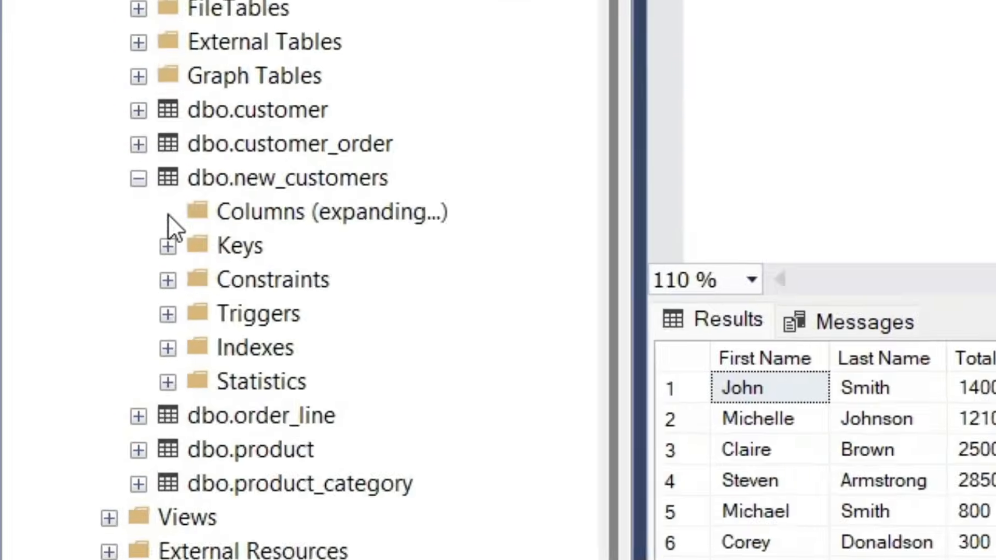